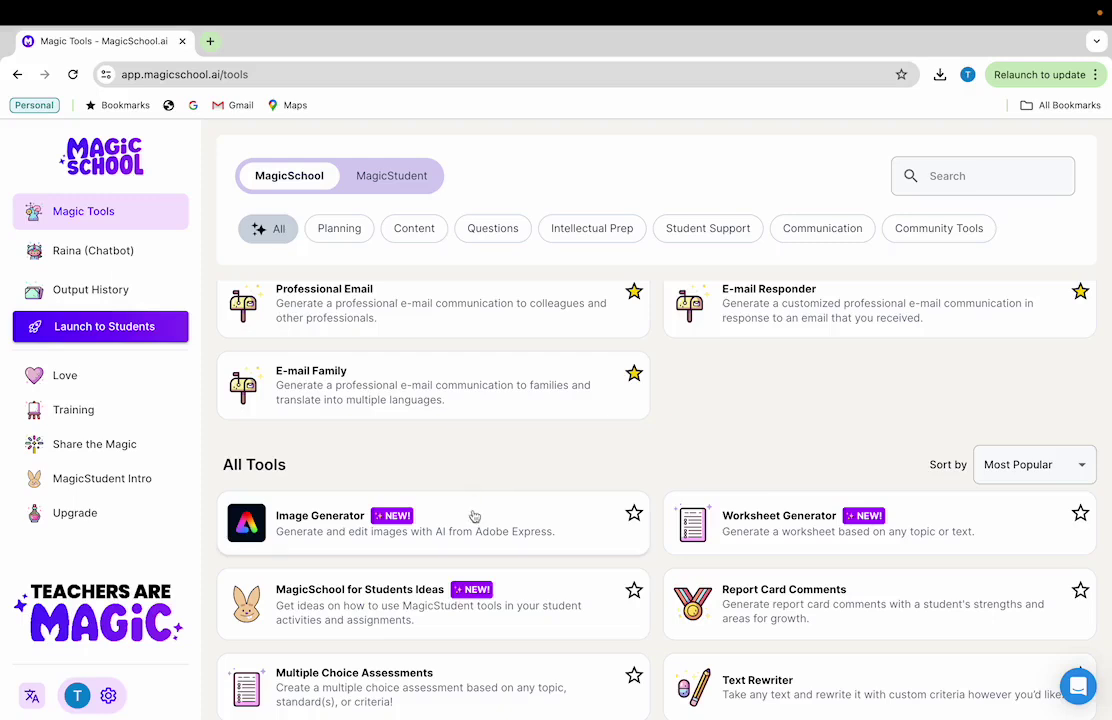
Step: Open the Image Generator tool from the Magic Tools page
left_click(473, 519)
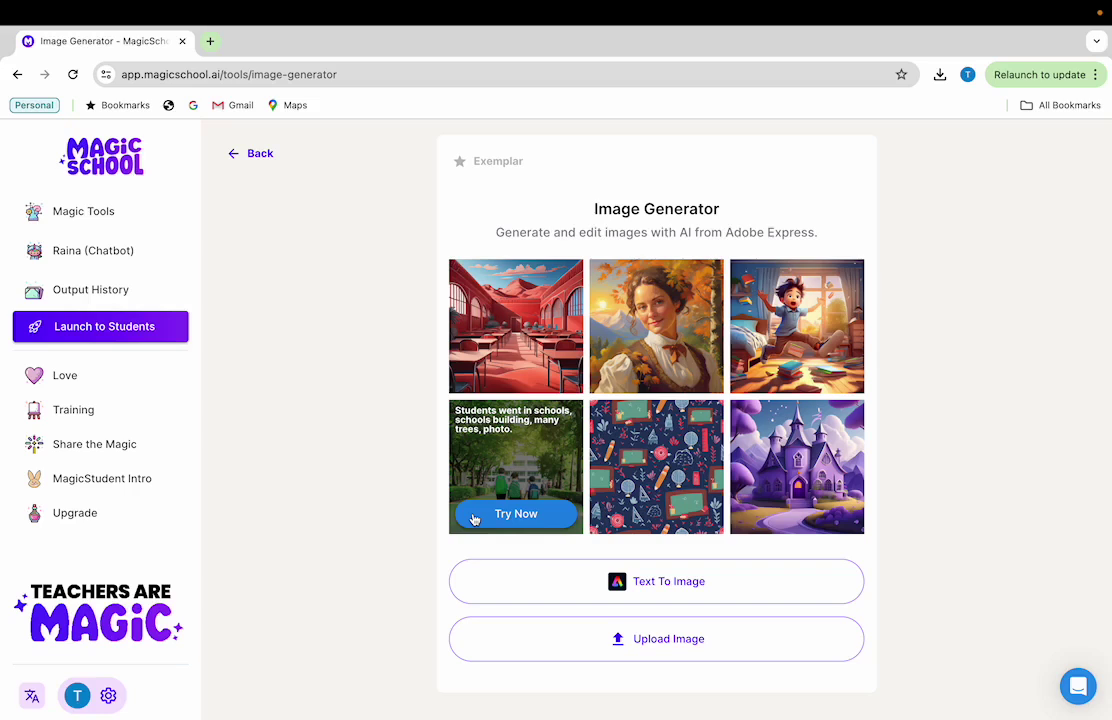
Step: Start Text To Image and fill the prompt with the 'open book, pencil box' example
left_click(626, 590)
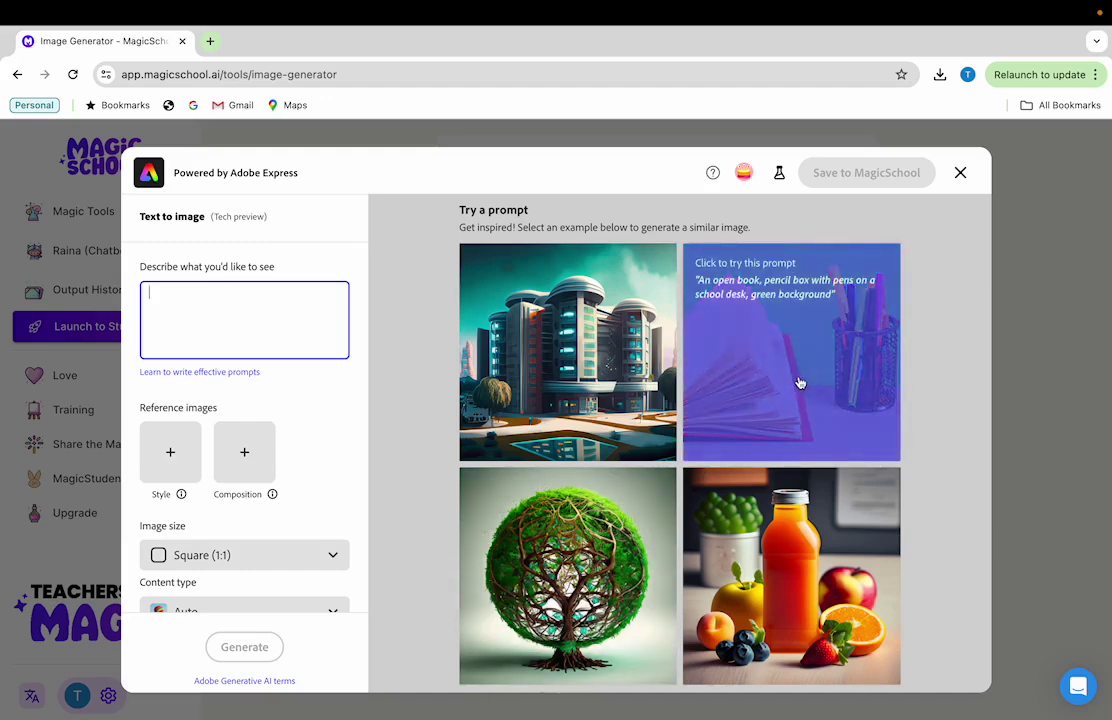
left_click(800, 383)
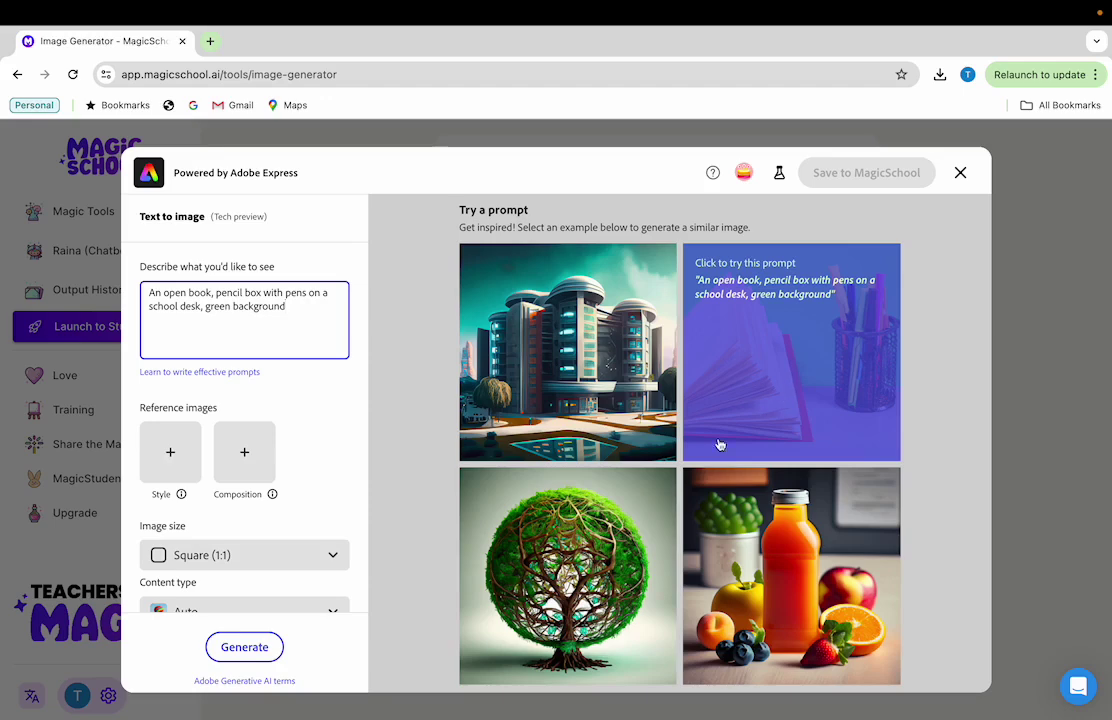
Step: Generate four images of the open book and pencil cups, then refresh for a new set
left_click(243, 646)
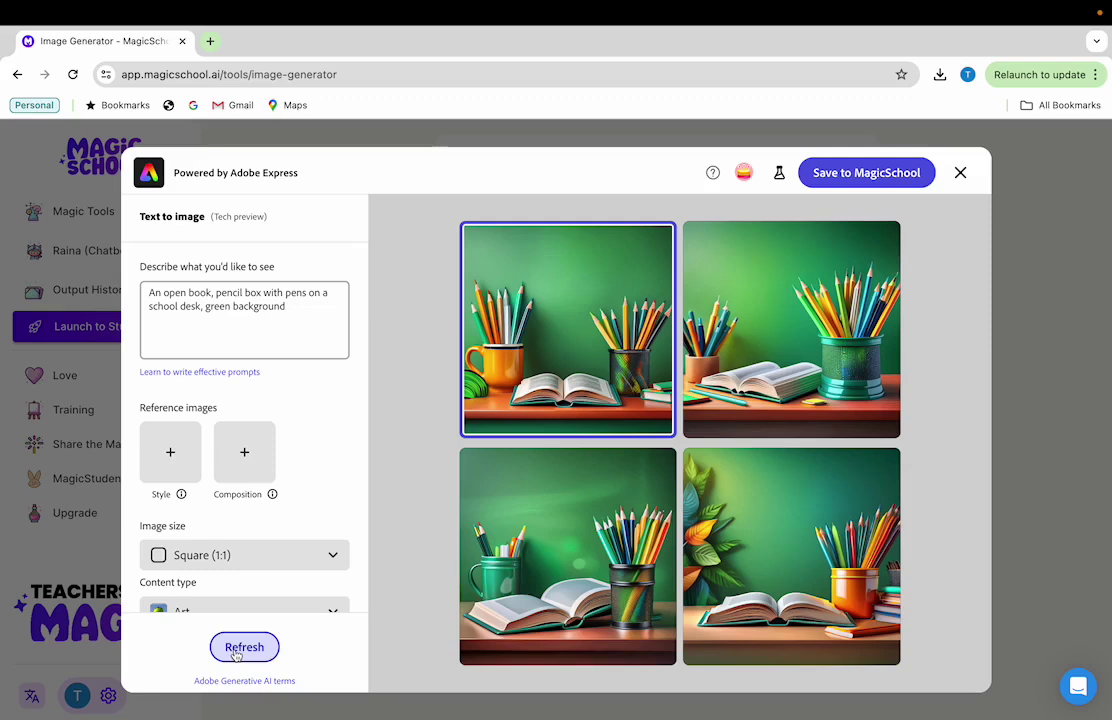
left_click(232, 650)
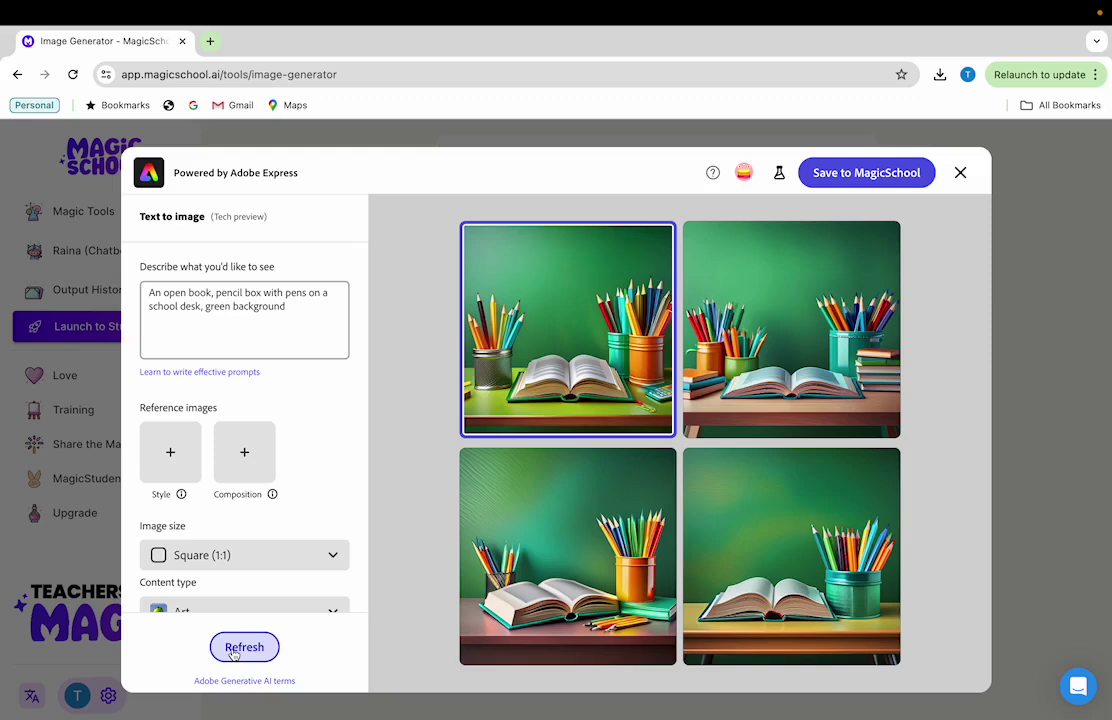
Step: Replace 'green background' with 'with a picture behind the desk on the wall' and regenerate
left_click(301, 307)
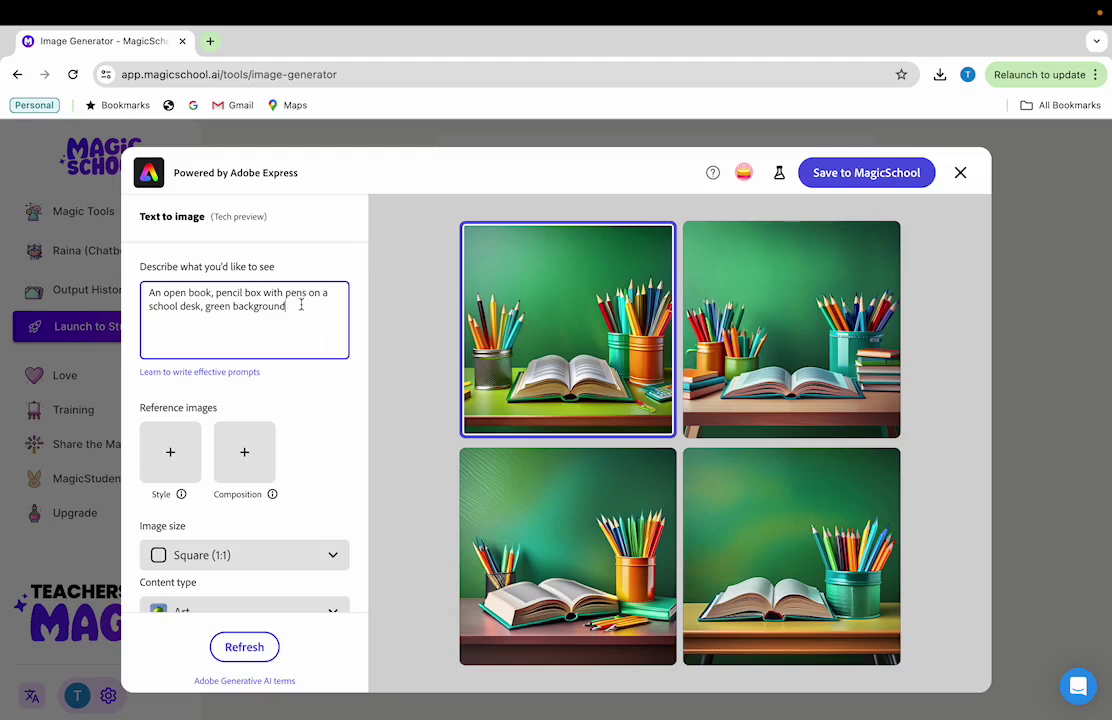
key("BackSpace")
key("BackSpace")
key("BackSpace")
key("BackSpace")
key("BackSpace")
key("BackSpace")
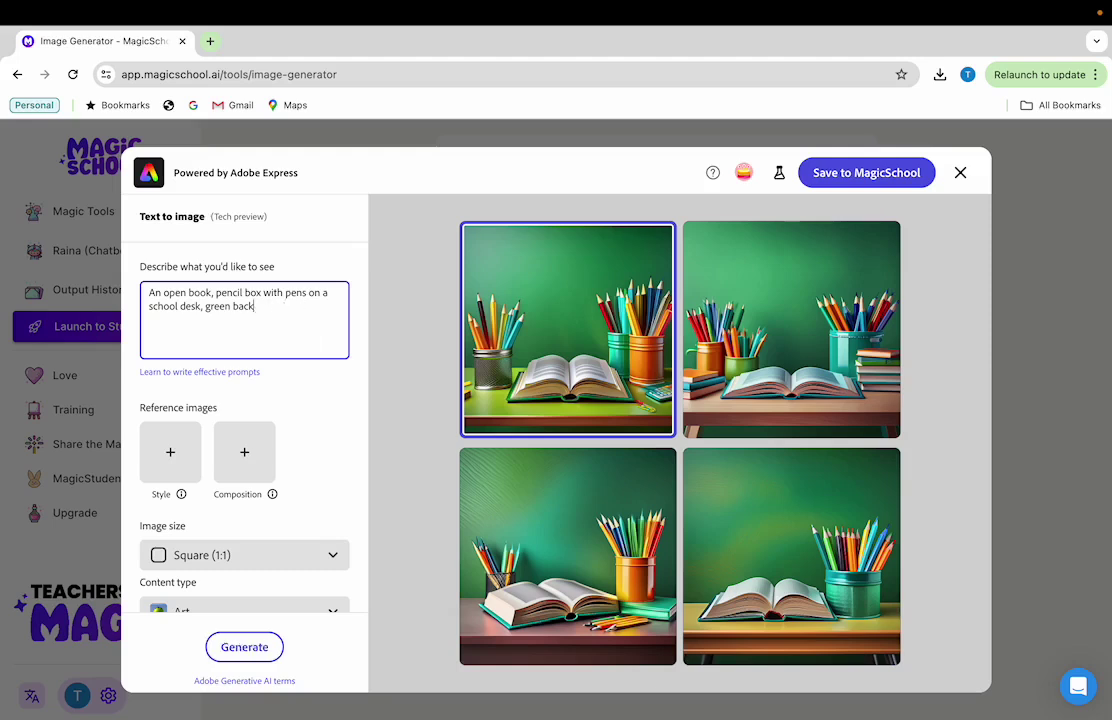
key("BackSpace")
key("BackSpace")
key("BackSpace")
key("BackSpace")
key("BackSpace")
key("BackSpace")
key("BackSpace")
key("BackSpace")
key("BackSpace")
key("BackSpace")
type("with a picture behind the desk")
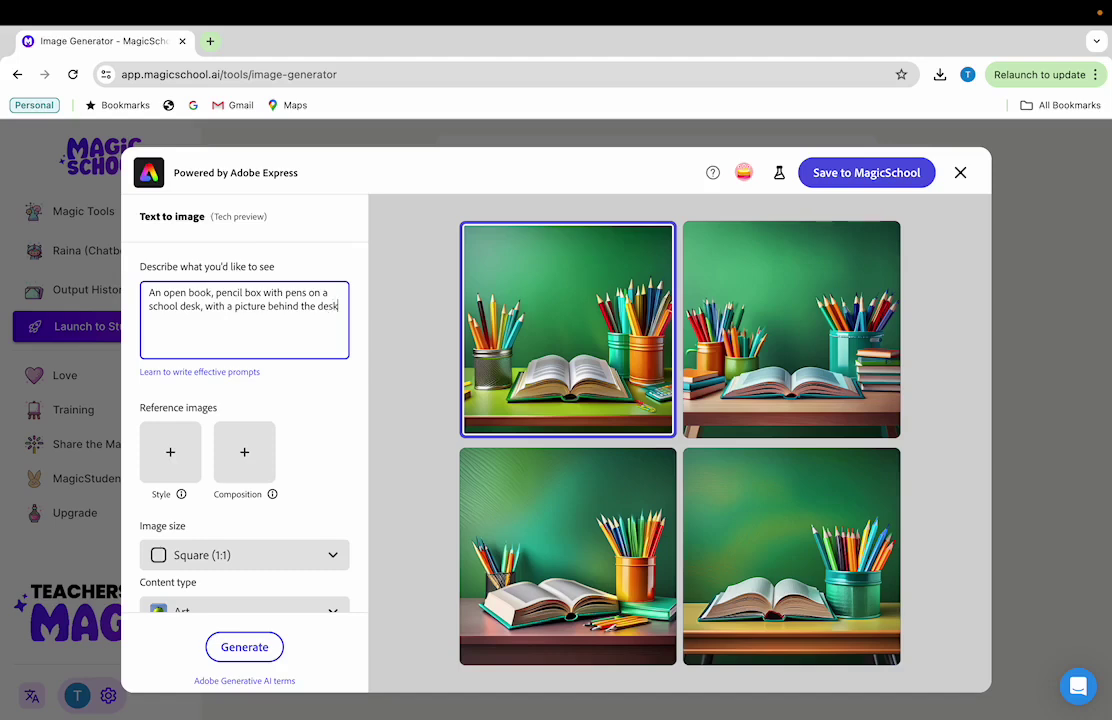
type(" on the wall")
left_click(244, 647)
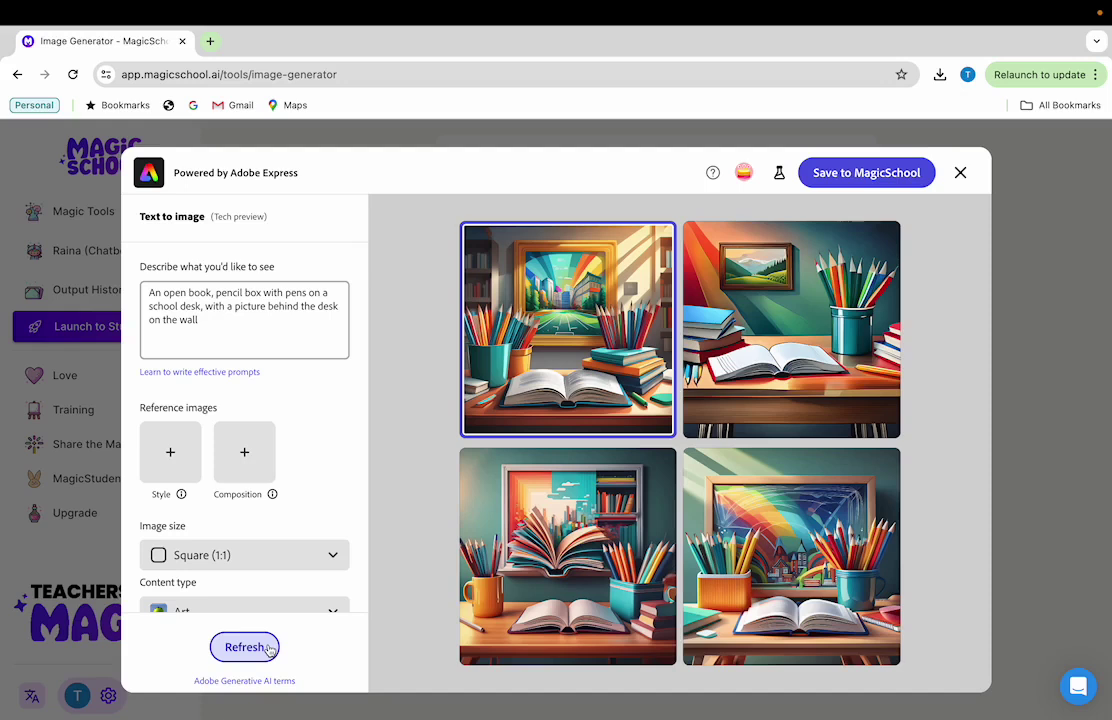
Step: Set Content type to Photo and regenerate the four images
scroll(248, 516, "down", 2)
left_click(252, 508)
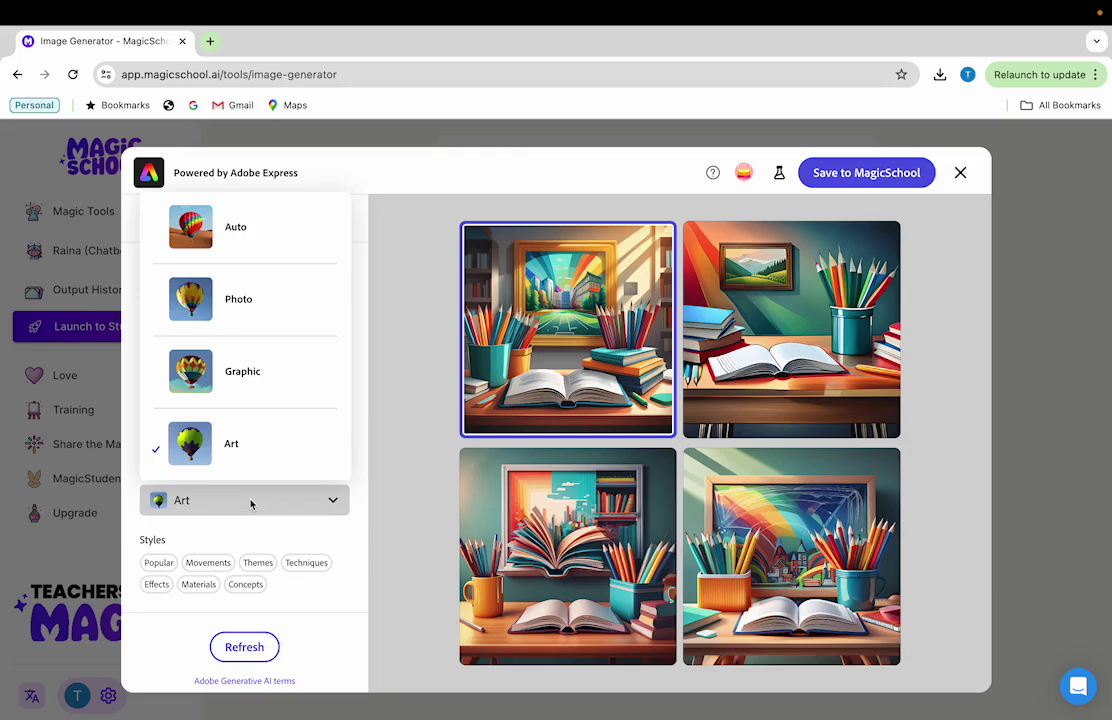
left_click(251, 291)
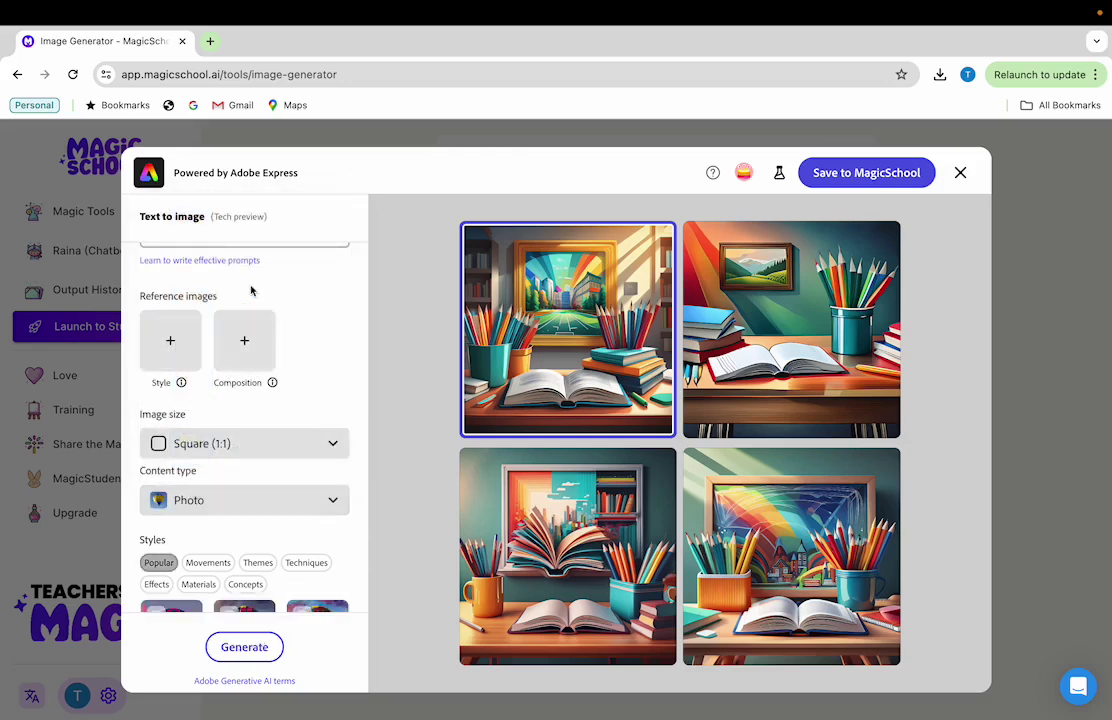
left_click(250, 662)
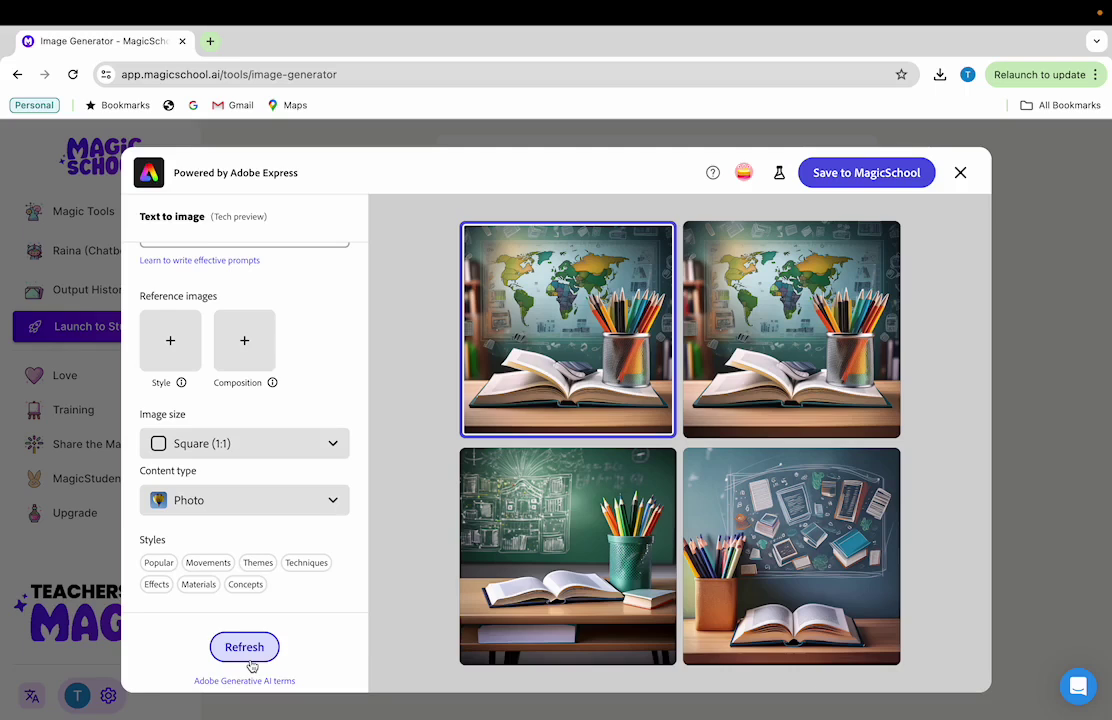
Step: Choose the Product photo style under Themes and regenerate the images
left_click(257, 562)
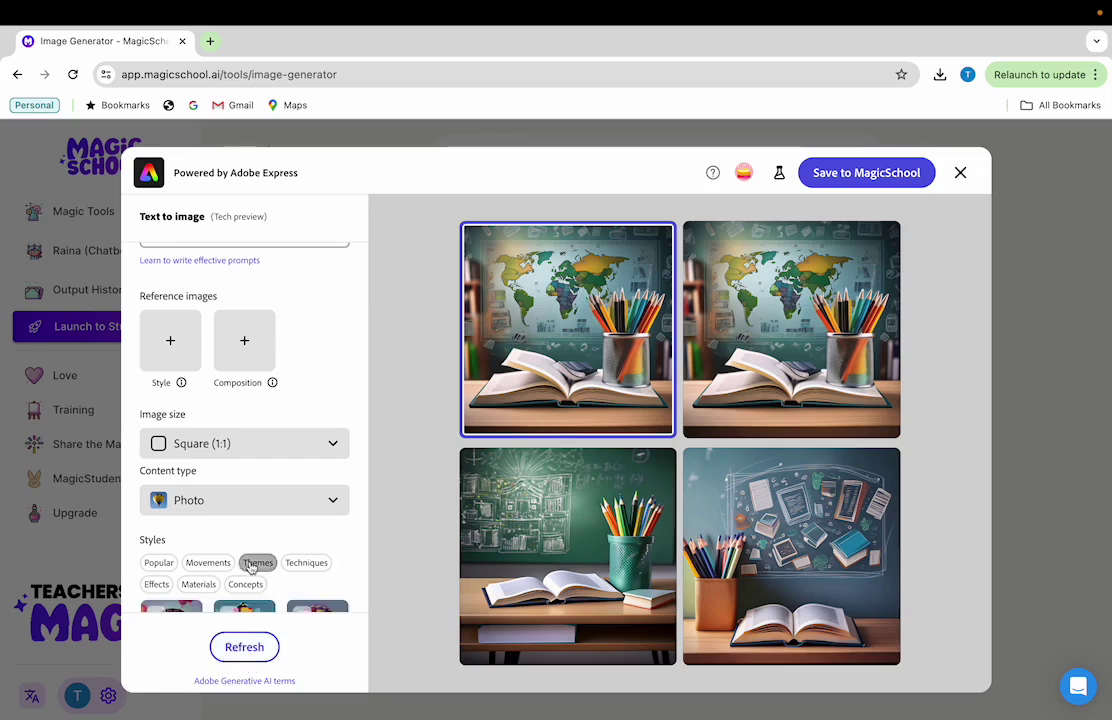
scroll(251, 566, "down", 1)
scroll(251, 566, "down", 2)
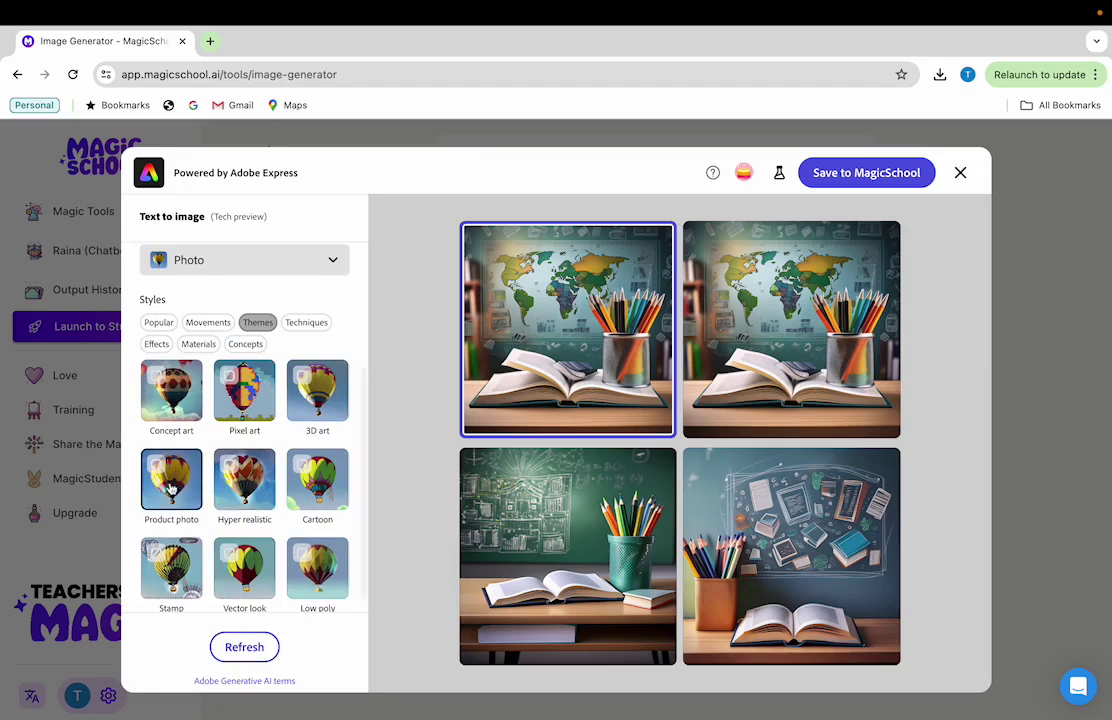
left_click(174, 482)
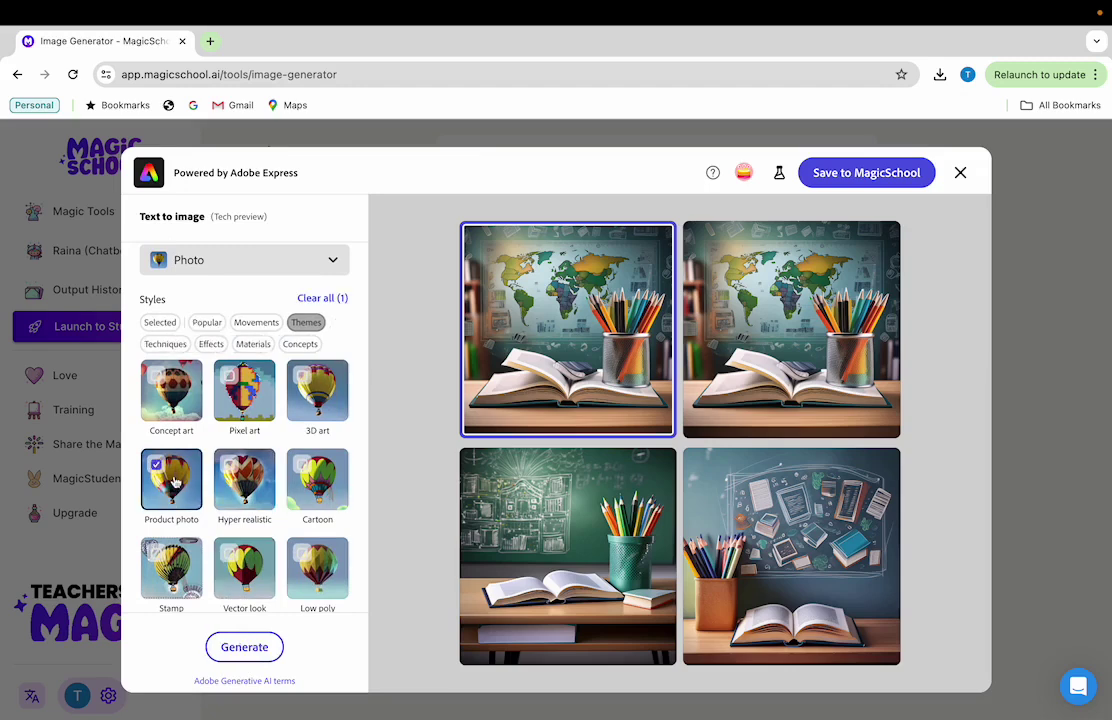
left_click(236, 648)
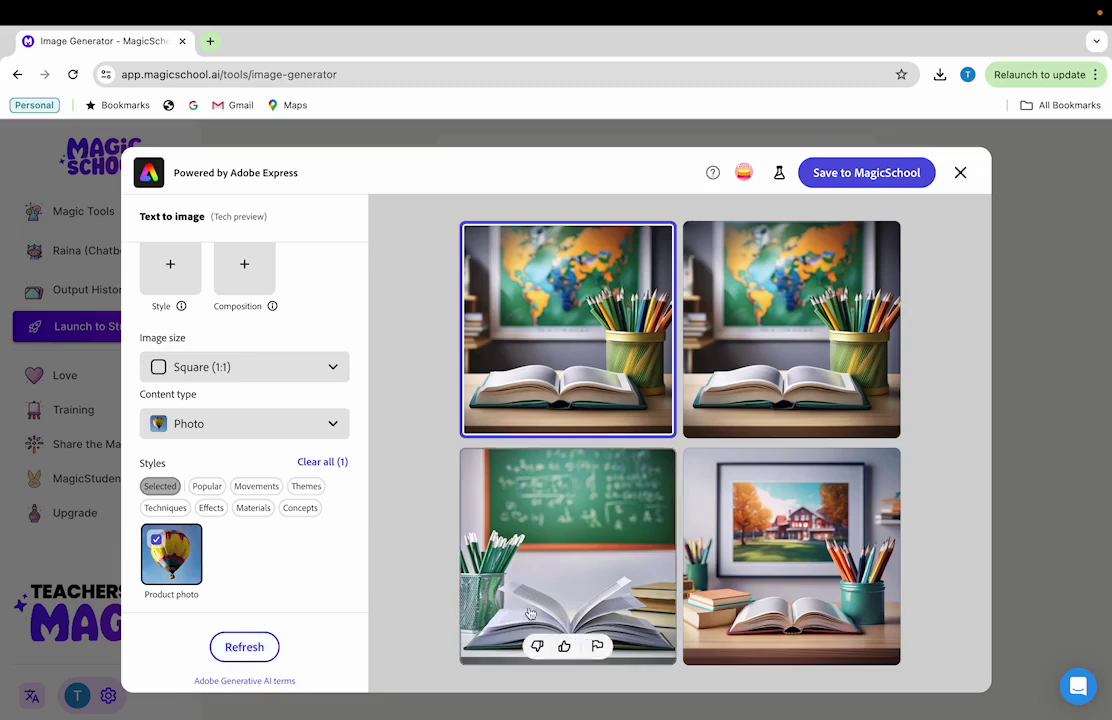
Step: Save the bottom-left open book and chalkboard image to MagicSchool as 'Open Book'
left_click(556, 546)
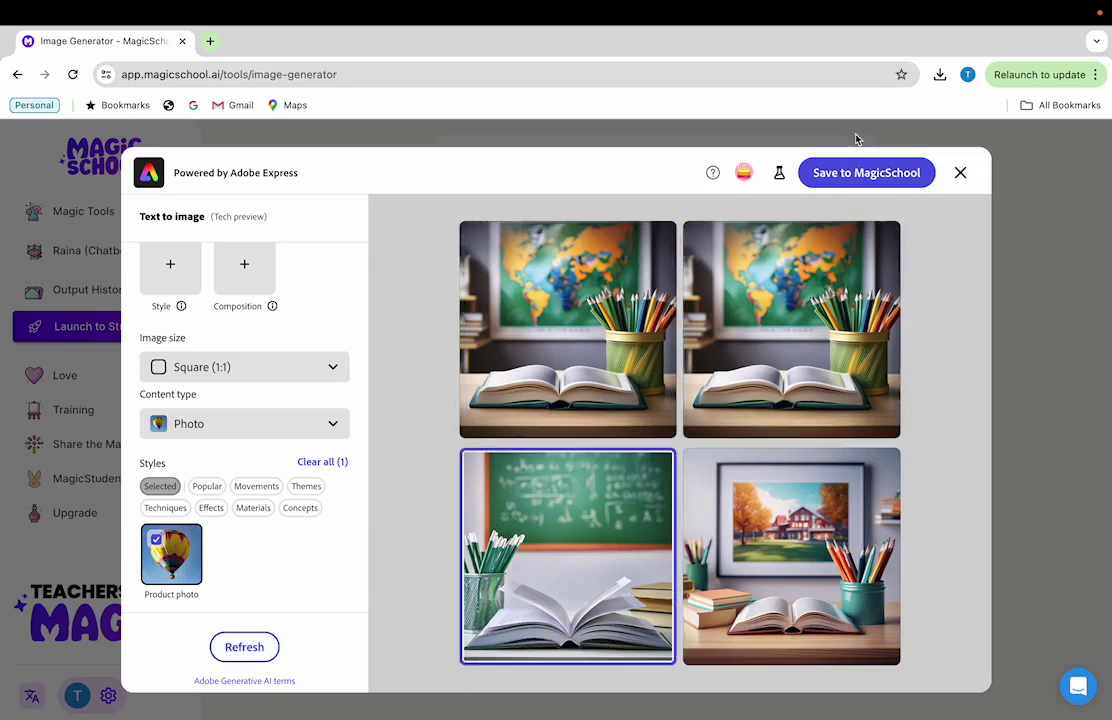
left_click(833, 172)
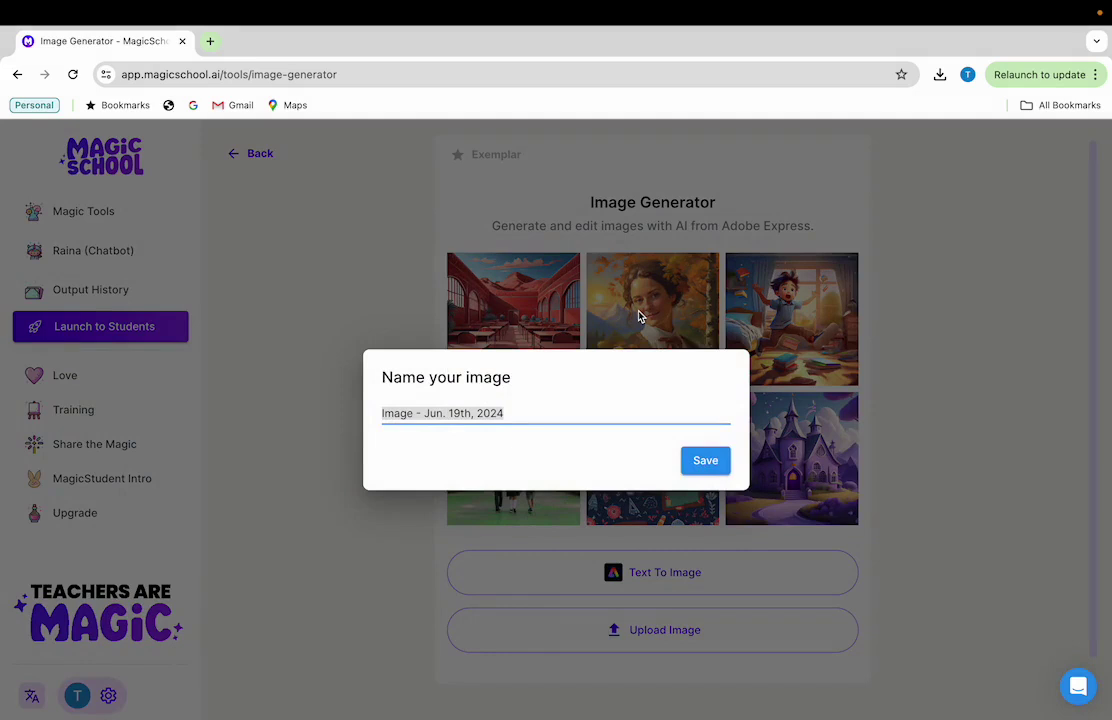
type("Open Book")
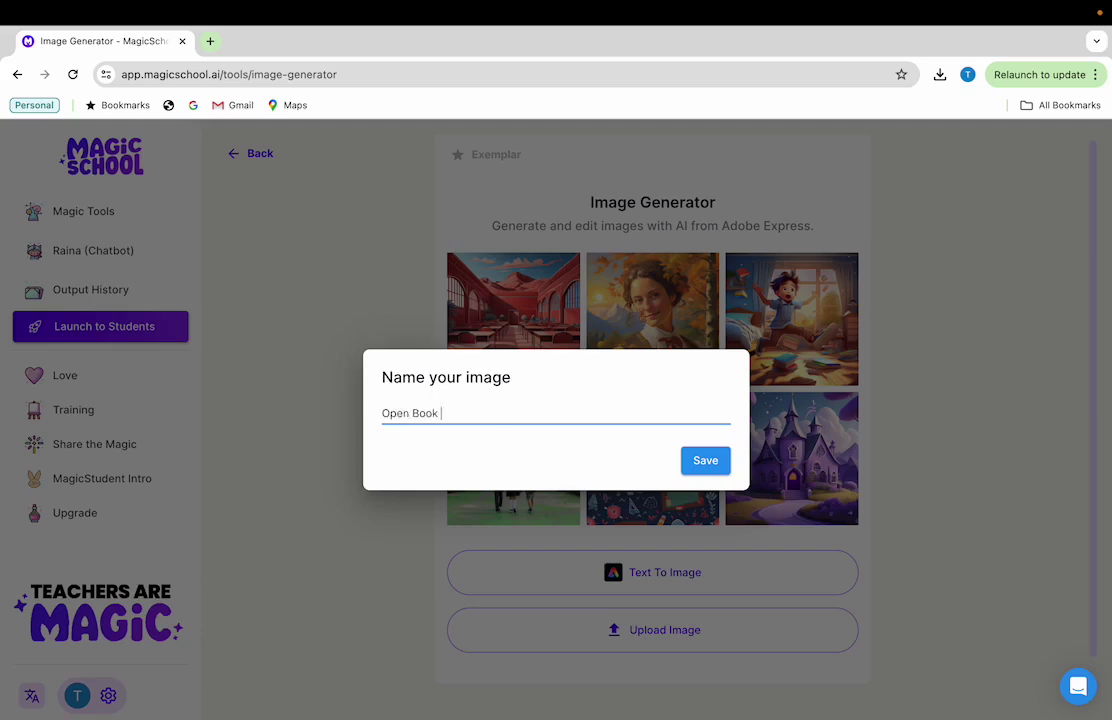
left_click(708, 460)
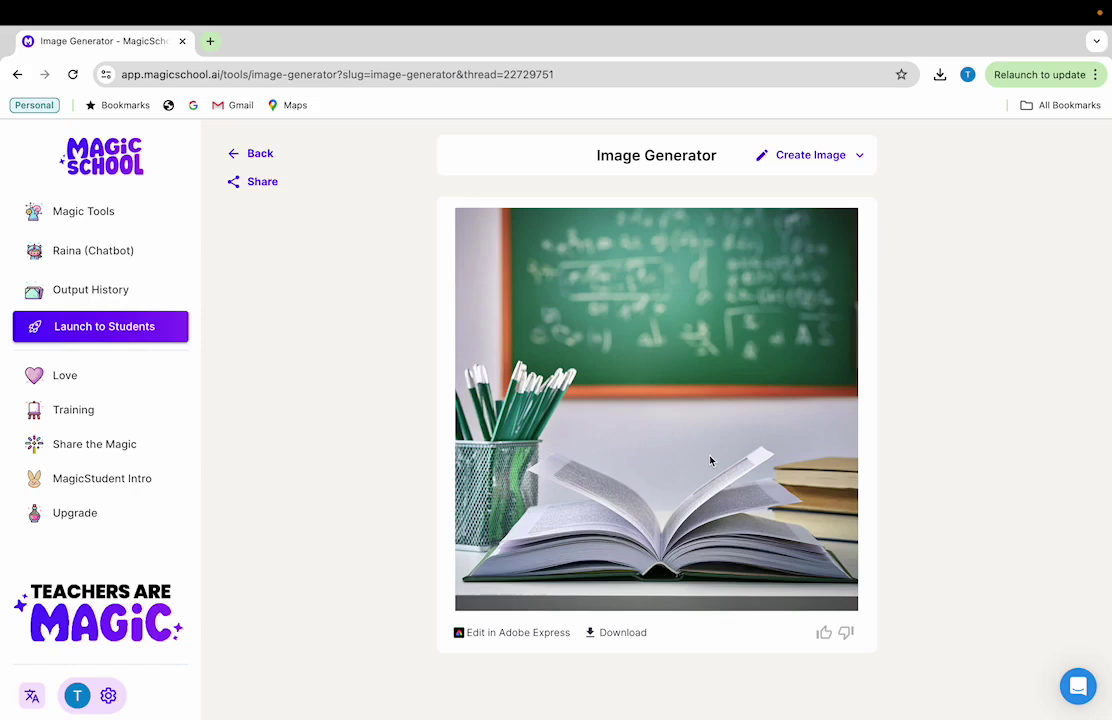
Step: Download the saved Open Book image as a JPEG file
left_click(638, 631)
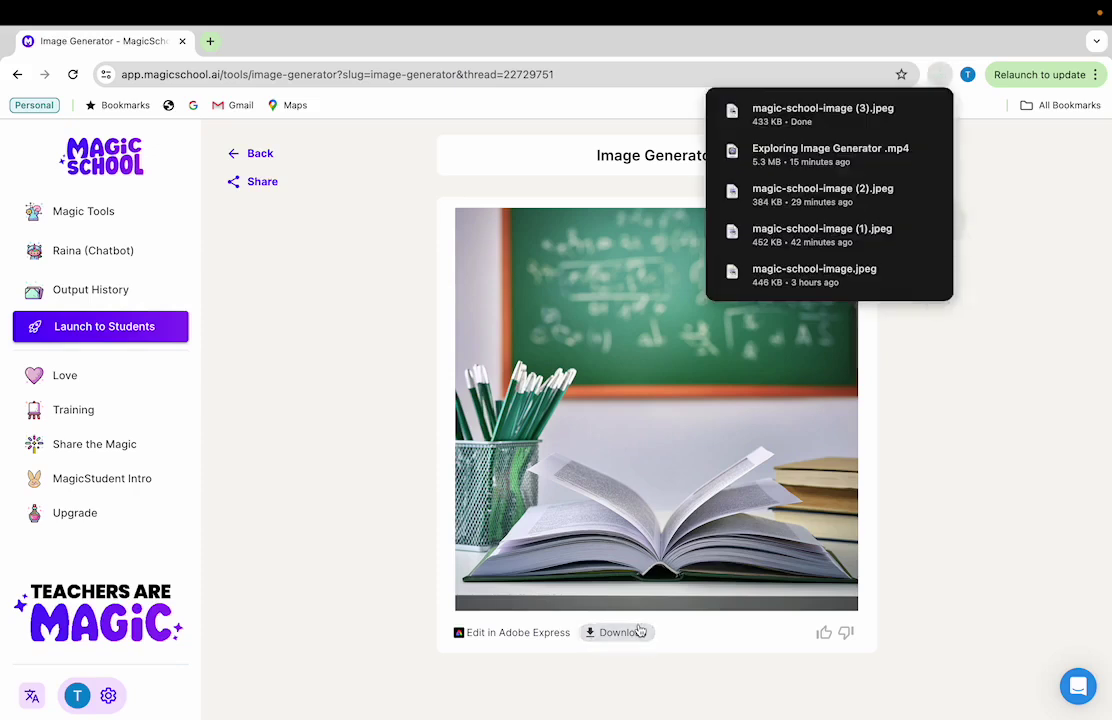